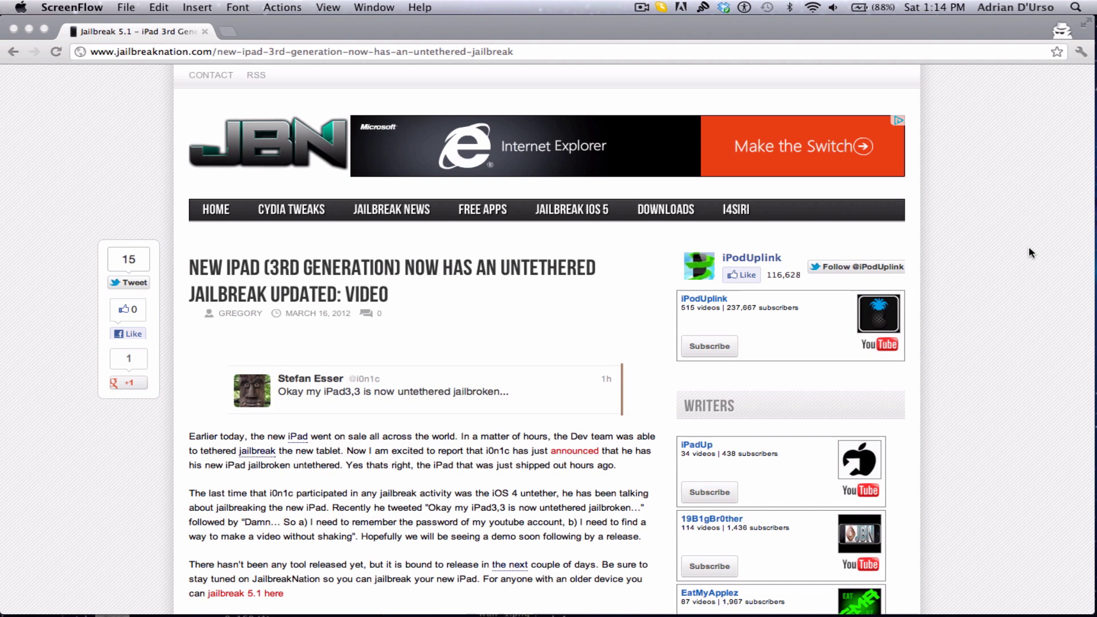
pyautogui.scroll(-1, 1029, 246)
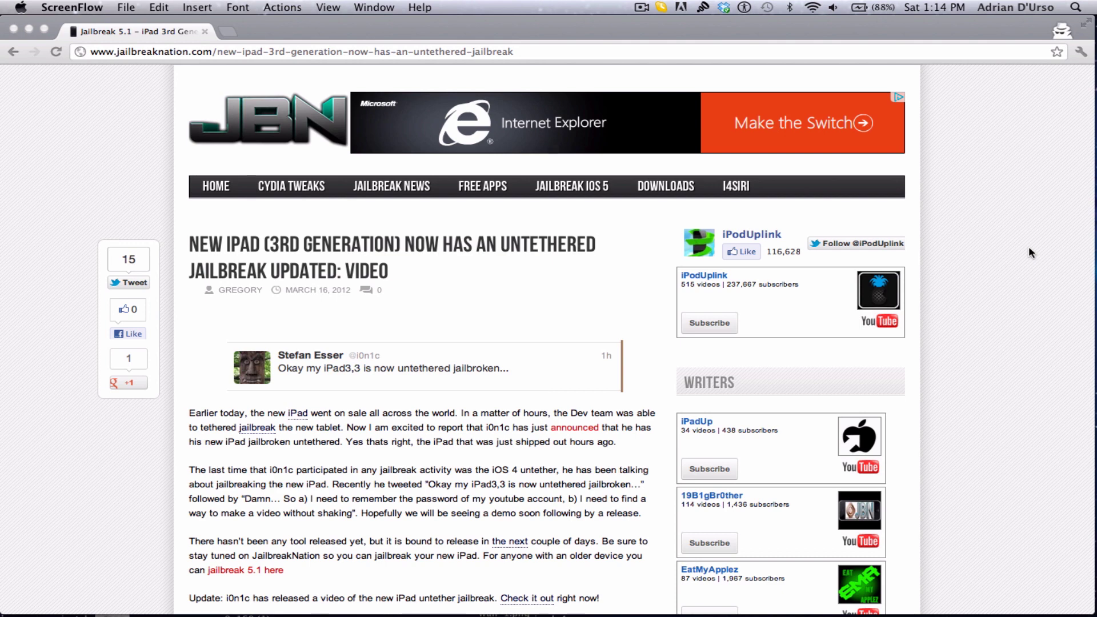
pyautogui.scroll(-3, 1029, 246)
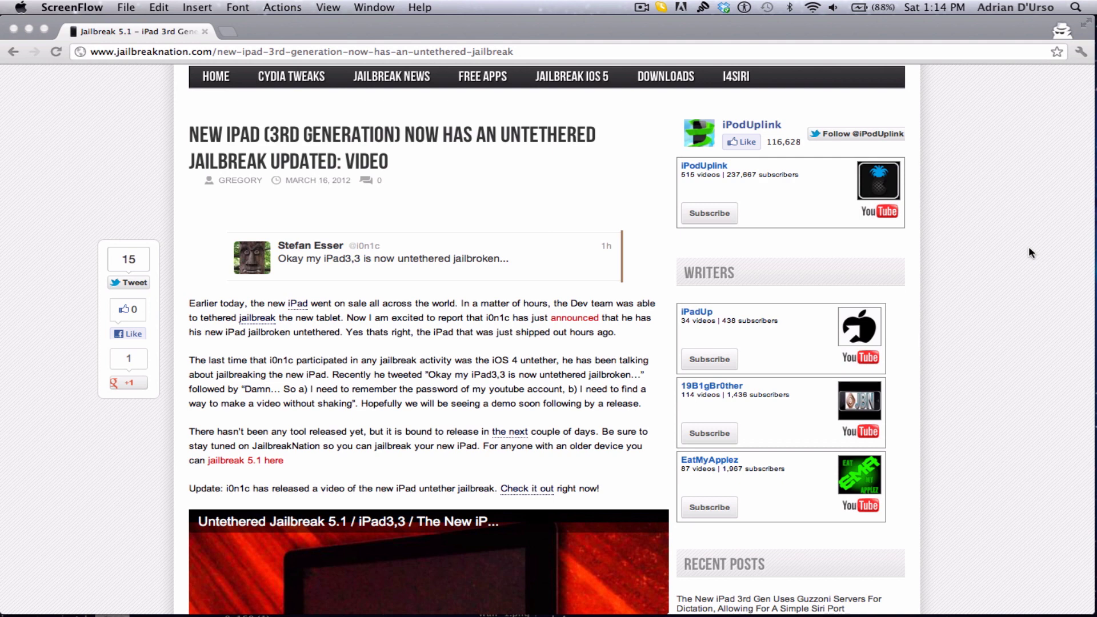
pyautogui.scroll(-1, 1028, 246)
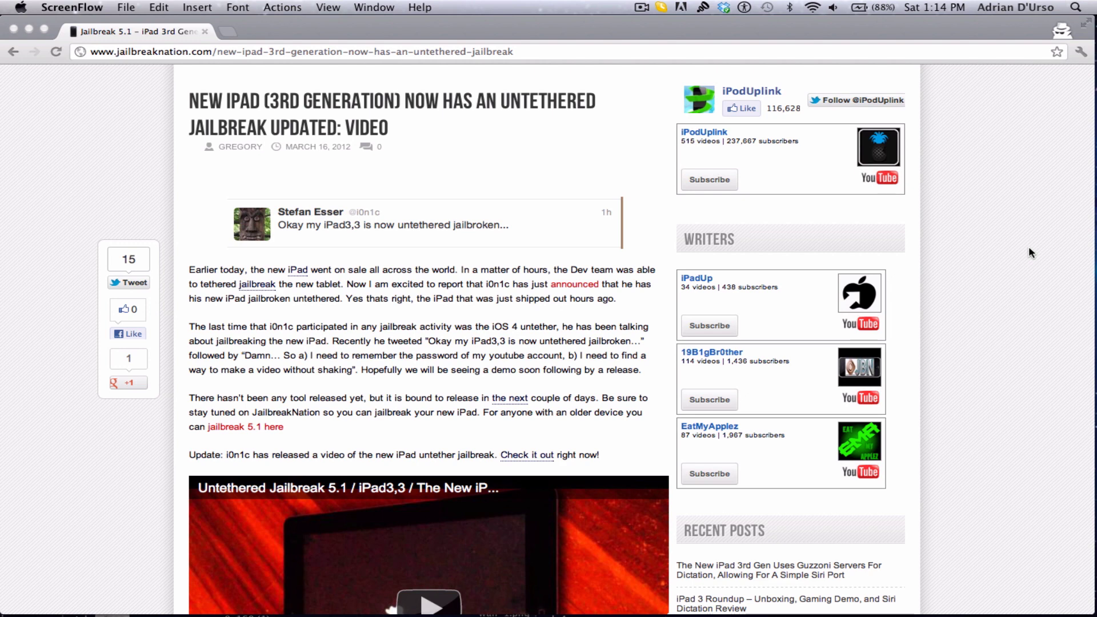
pyautogui.scroll(-2, 1029, 247)
pyautogui.scroll(-3, 1028, 246)
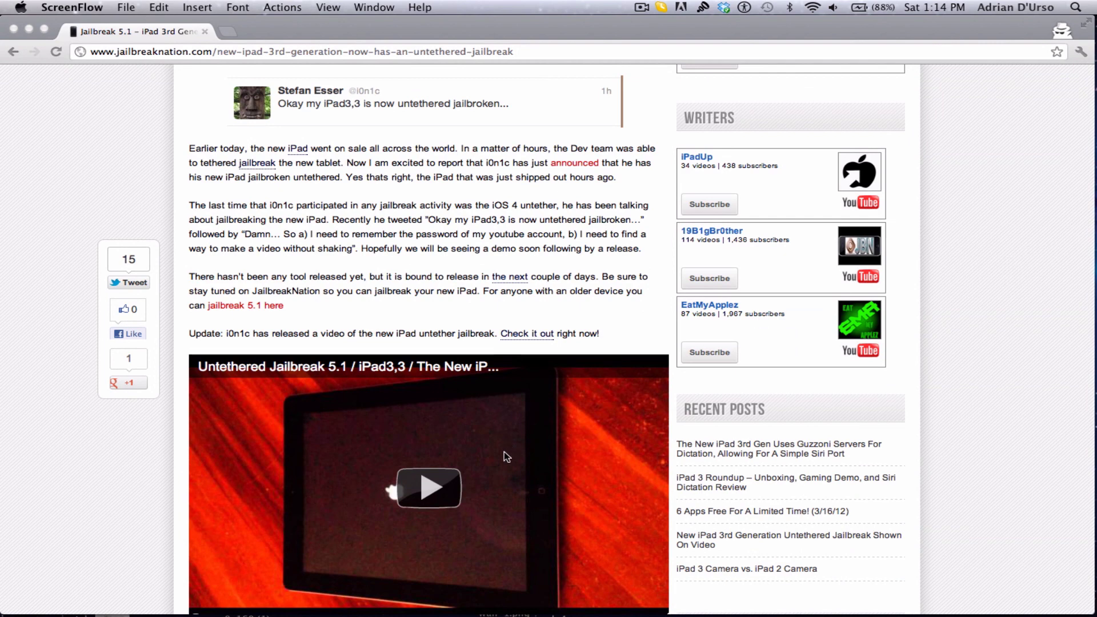
# - Play the embedded jailbreak demo, dismiss the audiobooks ad, and skip ahead to about 1:43
pyautogui.click(428, 487)
pyautogui.click(429, 487)
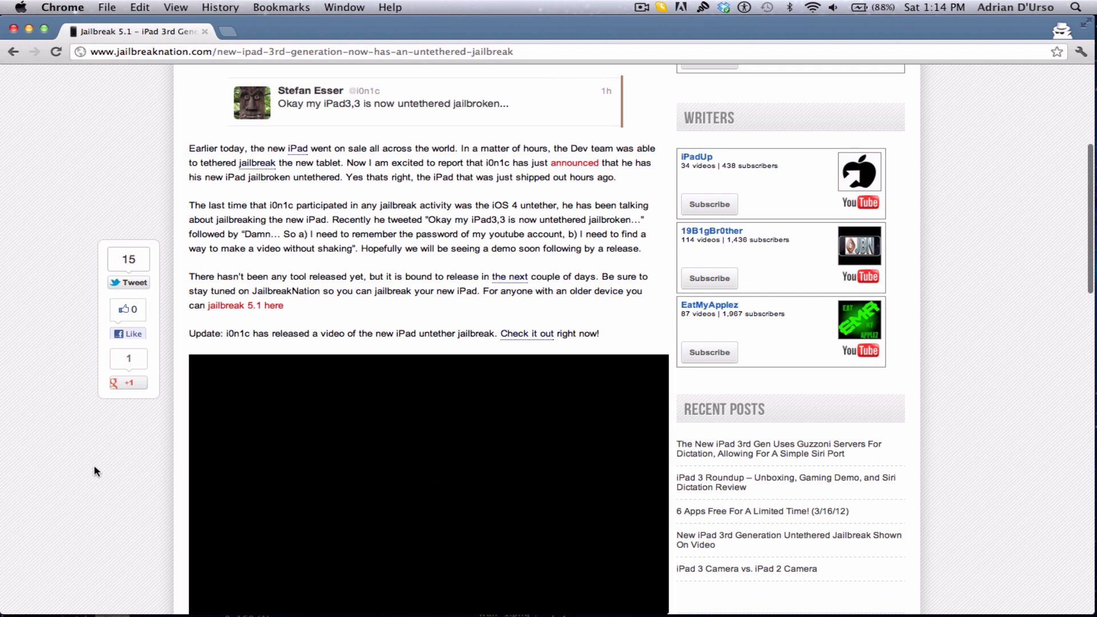
pyautogui.scroll(-3, 94, 464)
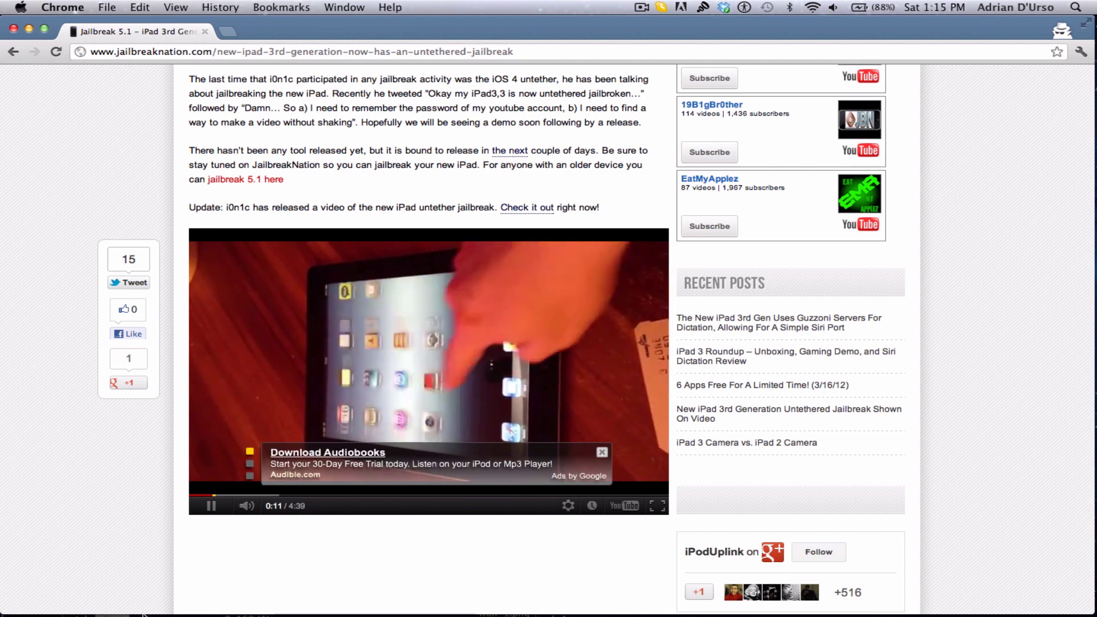
pyautogui.click(602, 452)
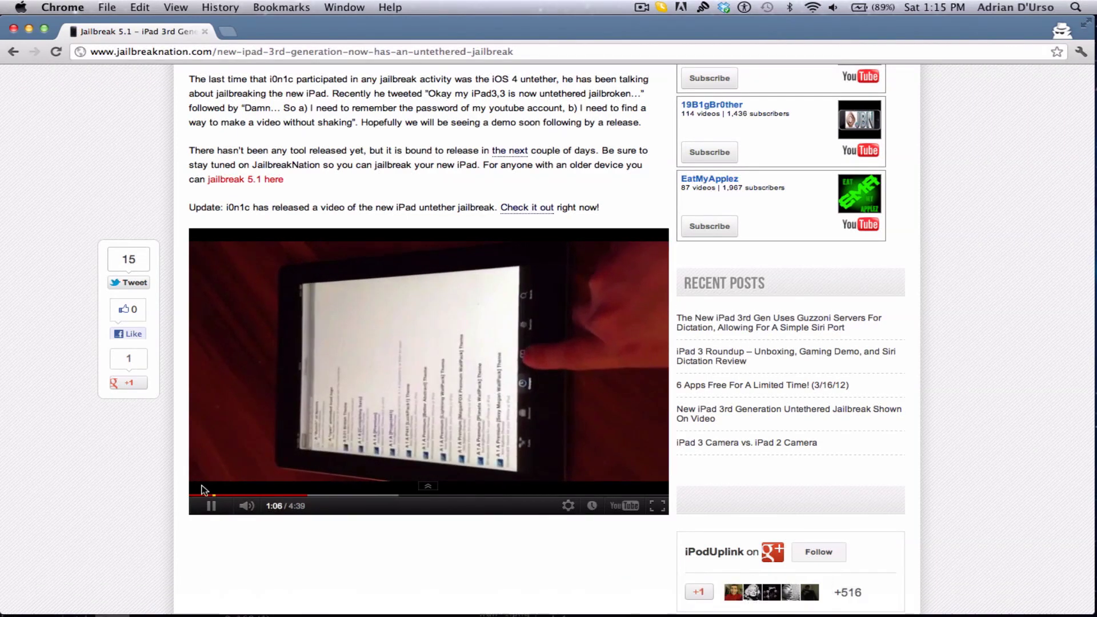
pyautogui.click(368, 493)
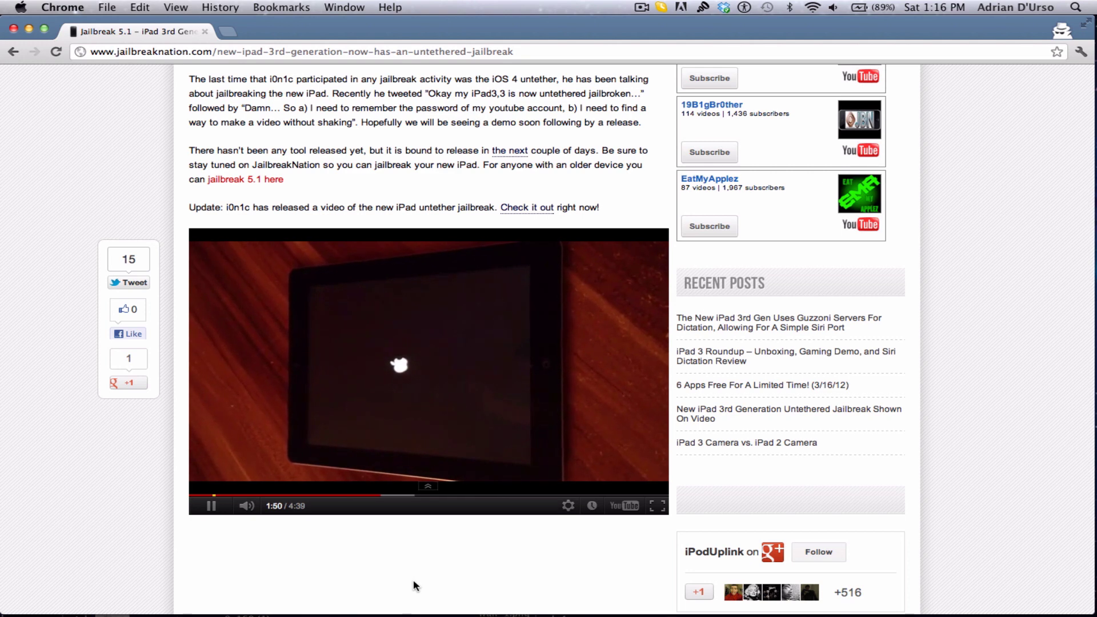
pyautogui.scroll(-2, 413, 579)
pyautogui.scroll(-5, 414, 579)
pyautogui.scroll(3, 414, 579)
pyautogui.scroll(3, 413, 579)
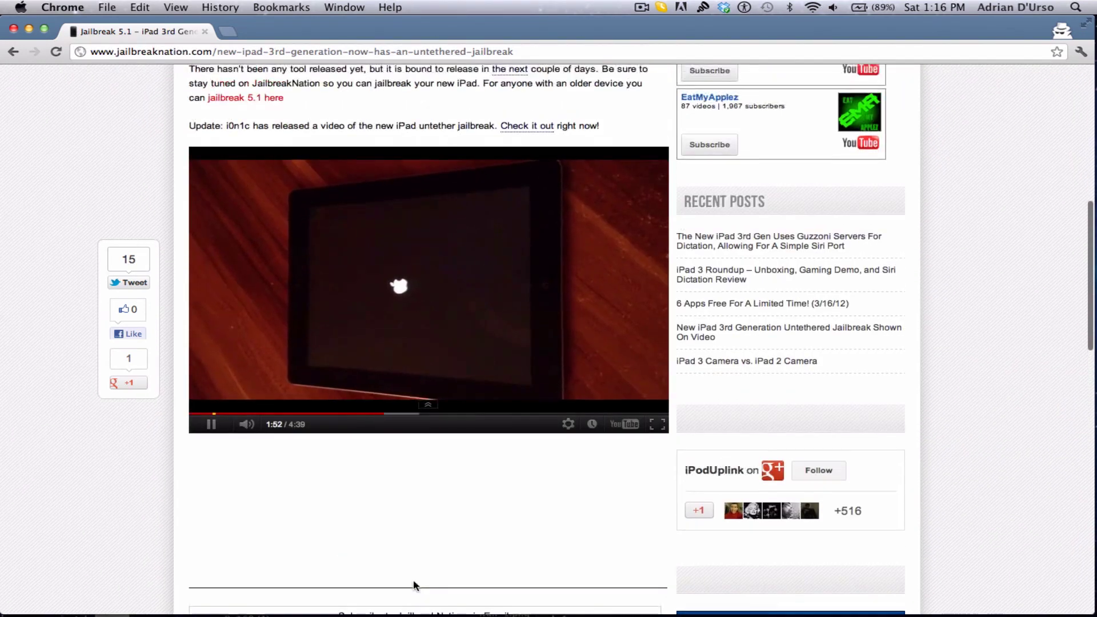
pyautogui.scroll(3, 413, 580)
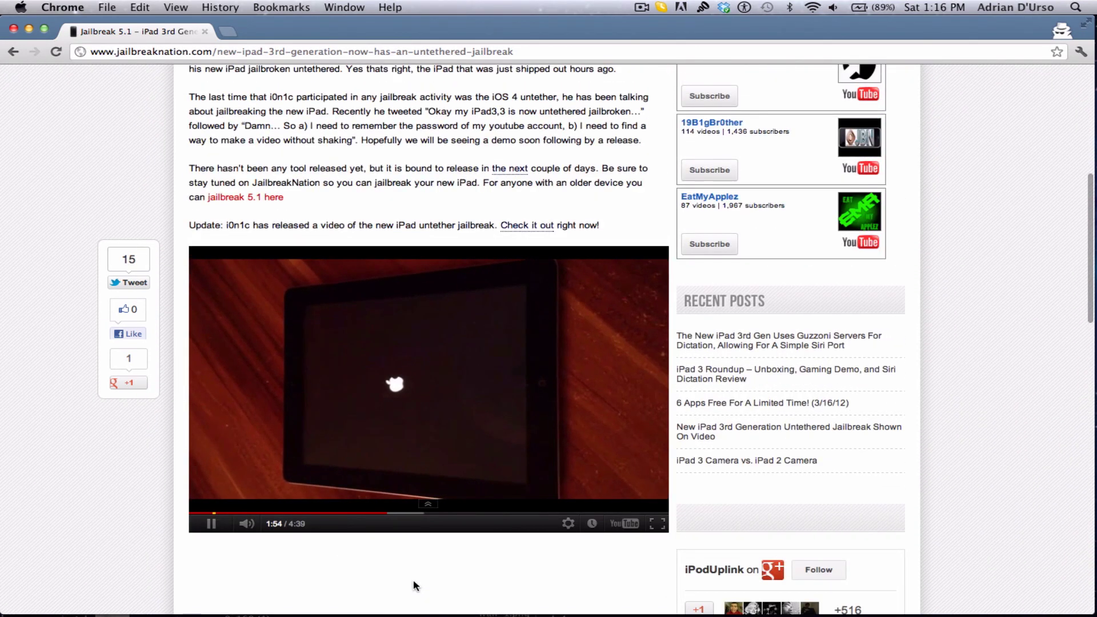